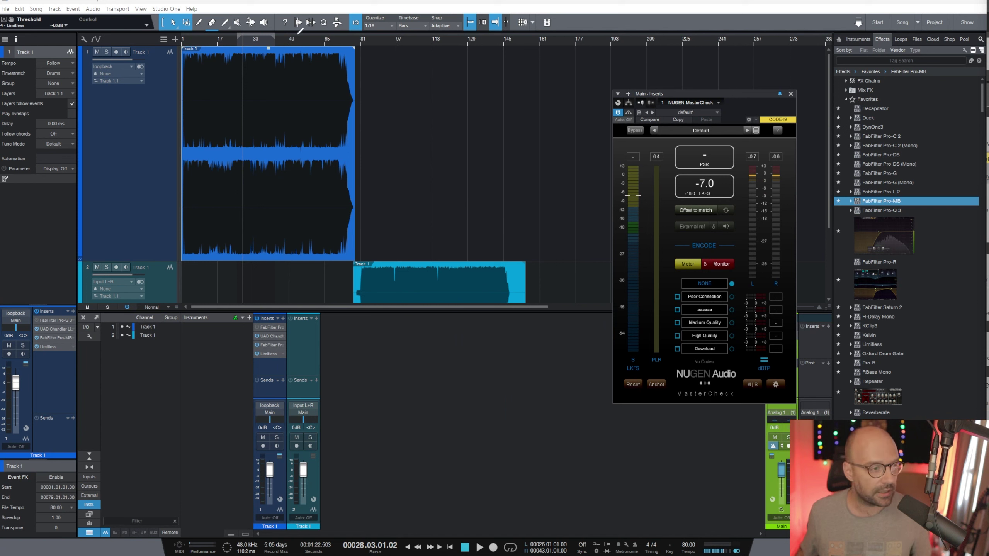
left_click(297, 42)
scroll(442, 97, "down", 1)
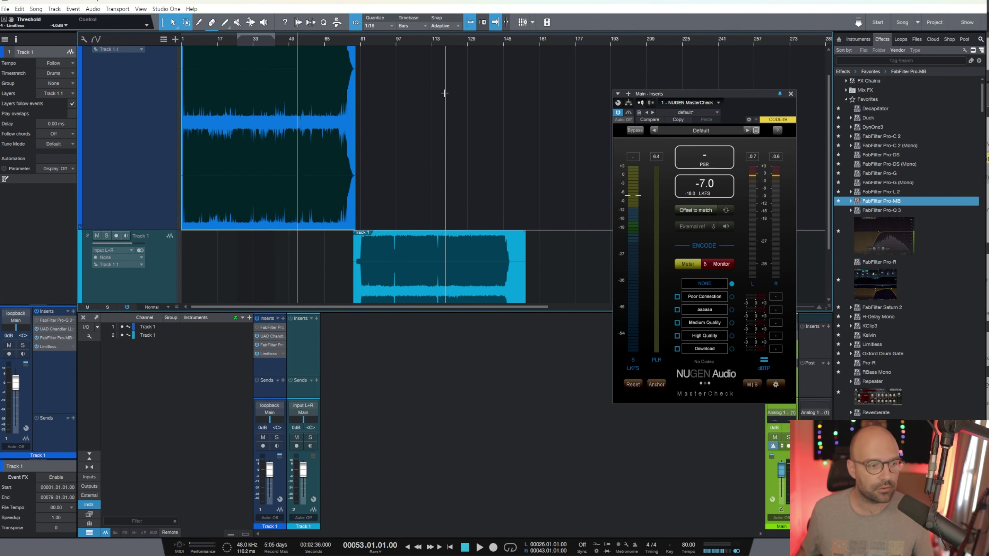
left_click(448, 43)
scroll(567, 188, "up", 1)
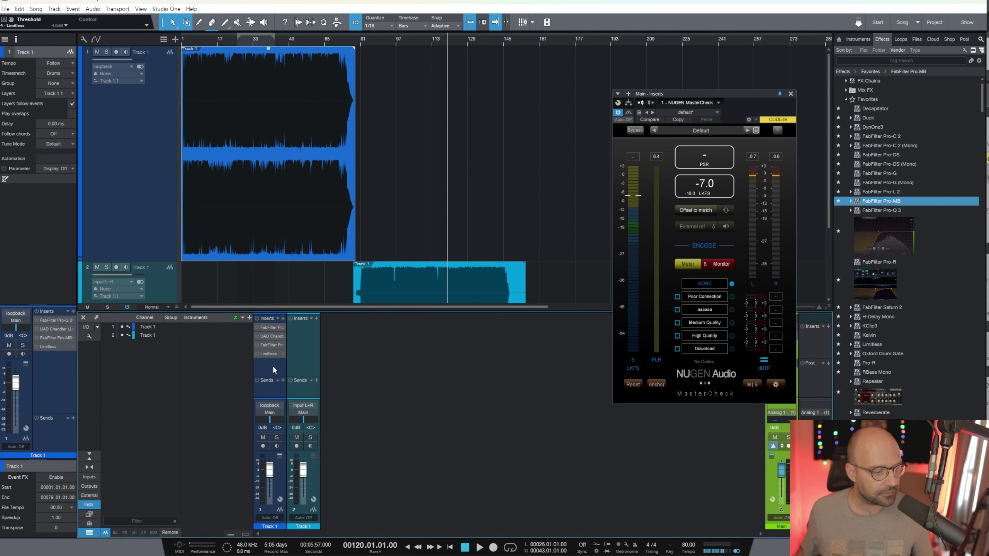
Step: Select track 1 and play it from bar 30 to check its loudness on the NUGEN MasterCheck meter
left_click(255, 52)
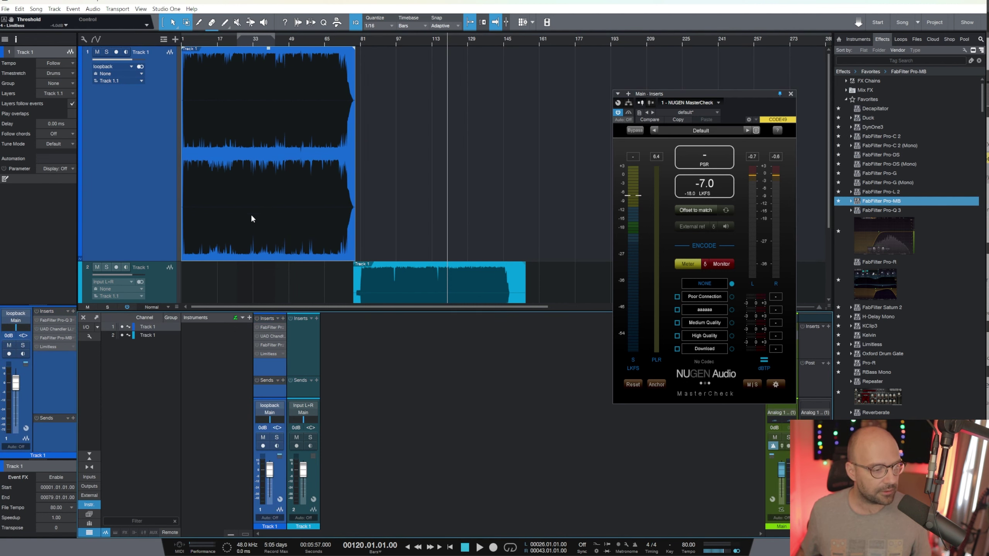
left_click(247, 41)
key("e")
key("e")
key("e")
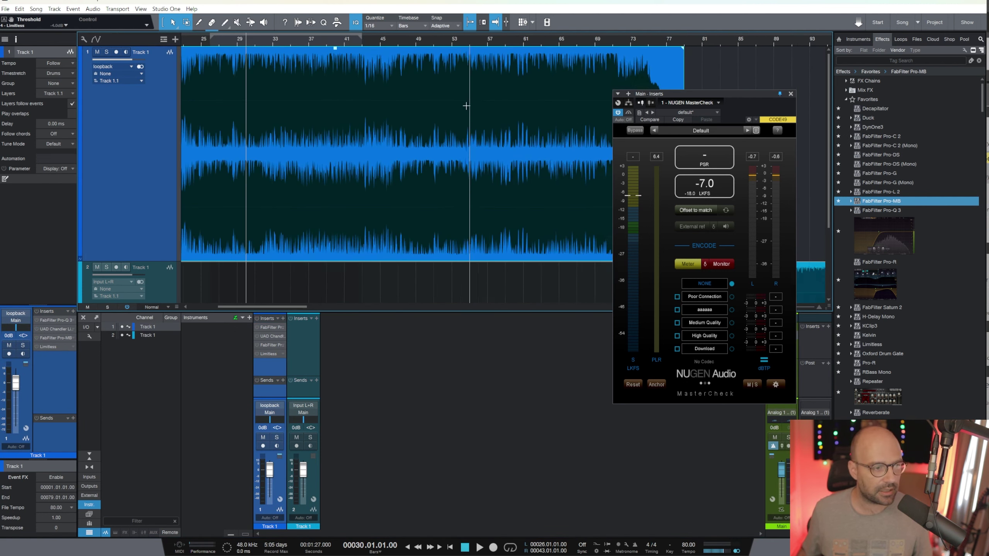
key("w")
key("w")
key("space")
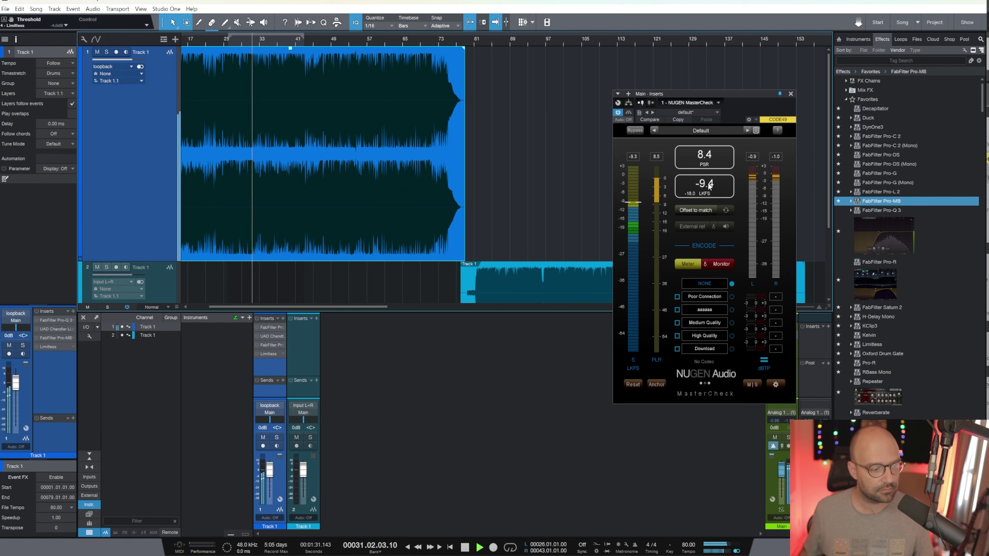
Step: Replay track 1 from about bar 26 and check its loudness on the meter
key("w")
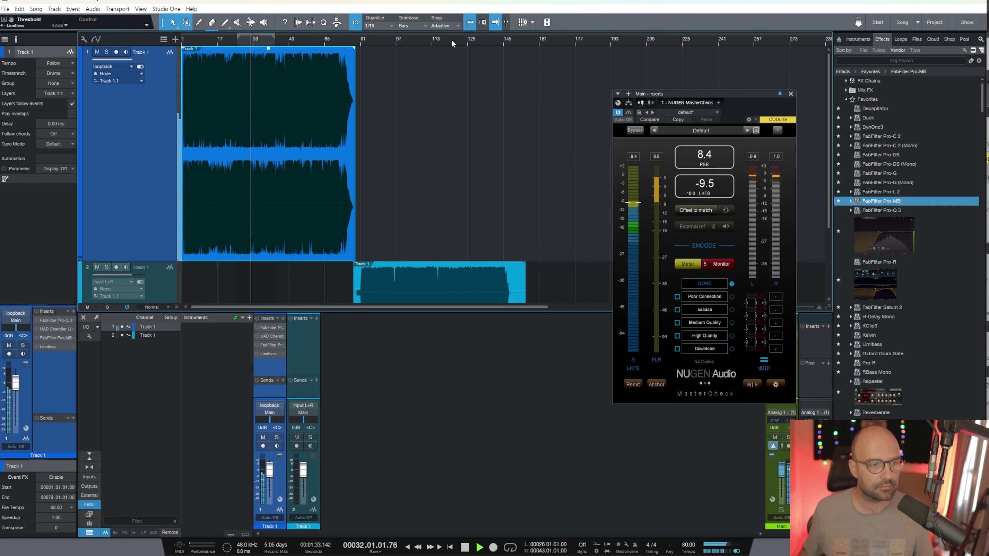
left_click(237, 39)
key("e")
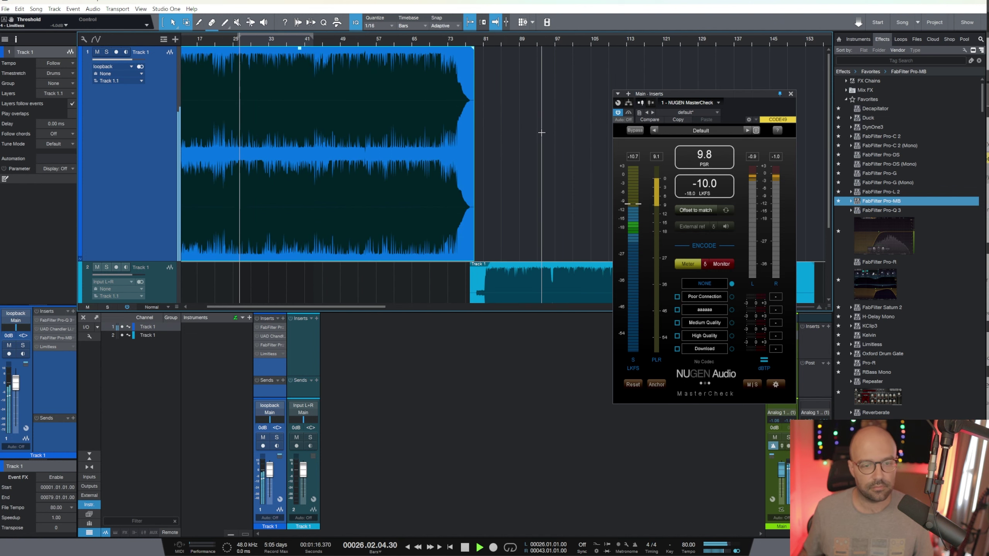
Step: Close the NUGEN MasterCheck window and audition the second track from about bar 109
left_click(791, 94)
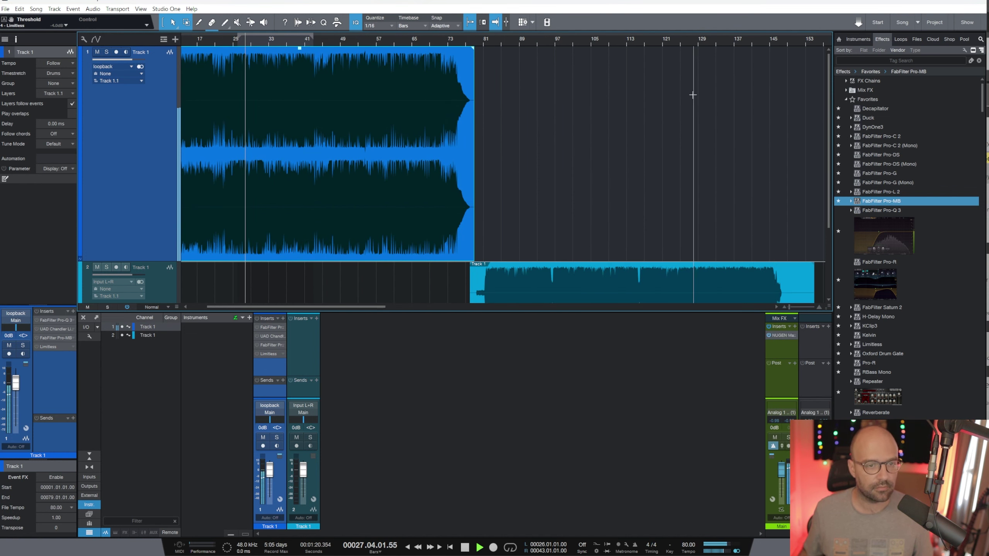
key("space")
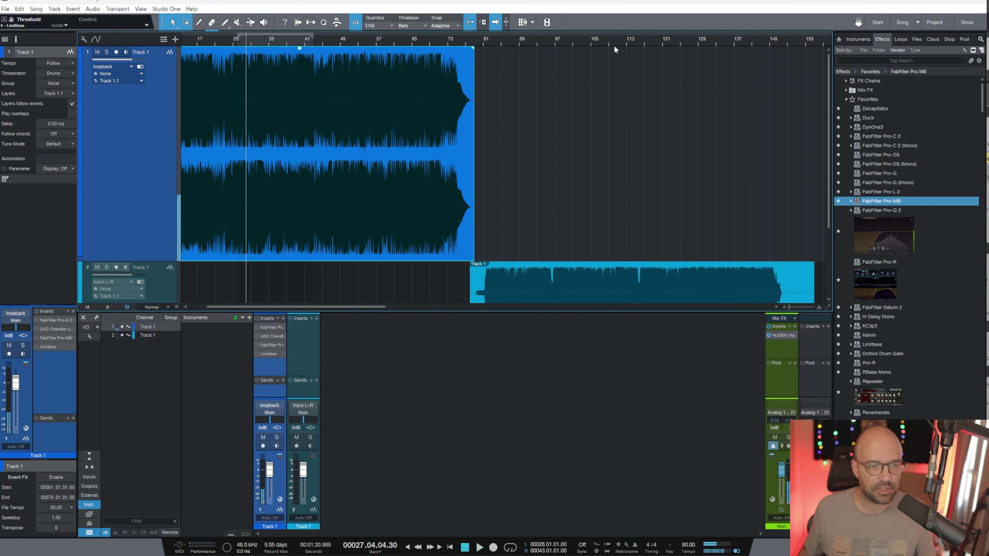
left_click(613, 41)
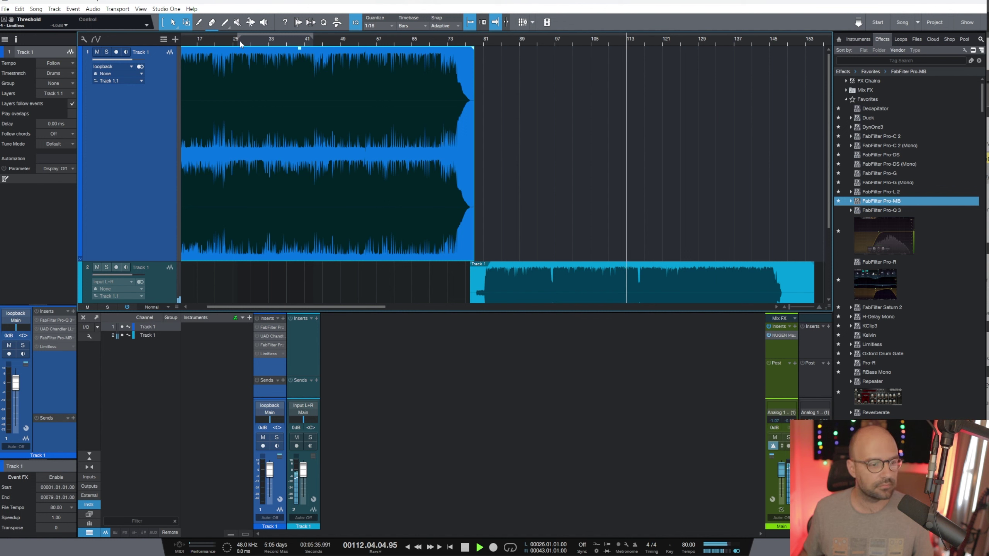
key("space")
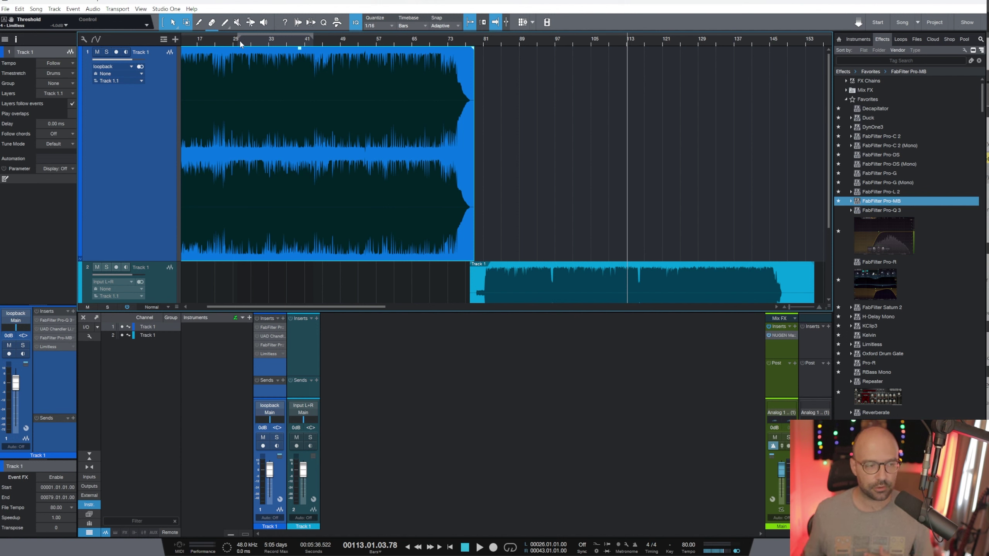
Step: Open the Curve Bender, FabFilter Pro-MB and Limitless inserts on track 1 in turn and activate them
left_click(269, 336)
left_click_drag(578, 216, 498, 152)
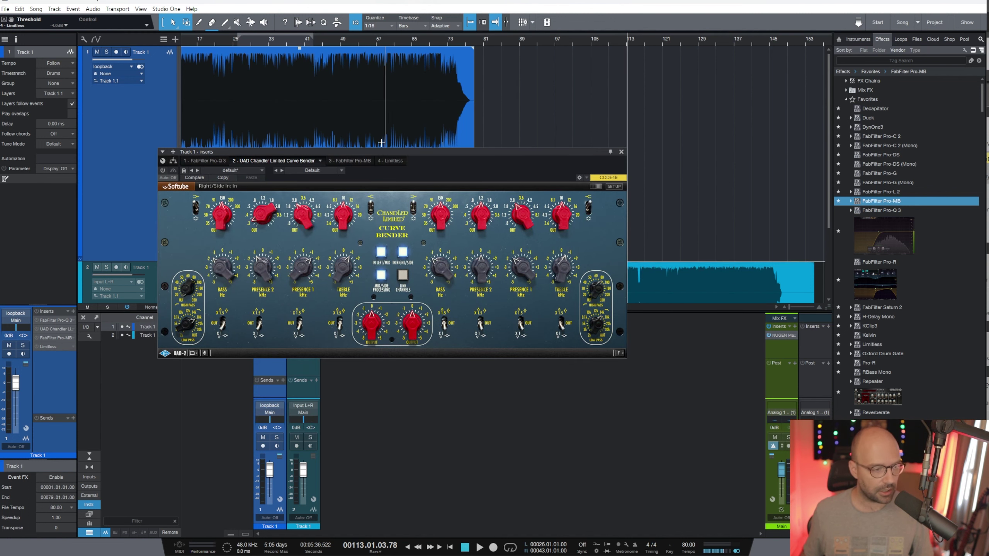
left_click_drag(491, 152, 581, 120)
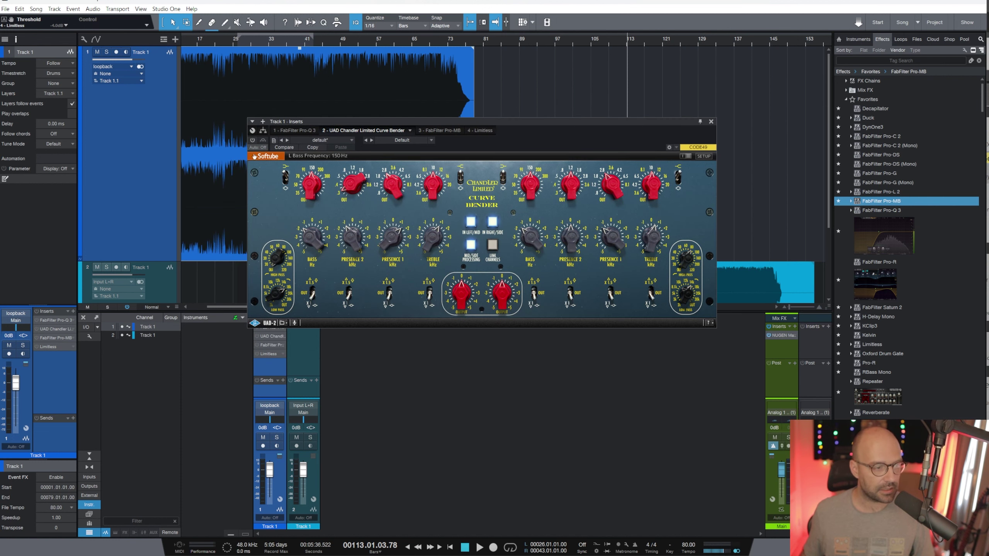
left_click(439, 130)
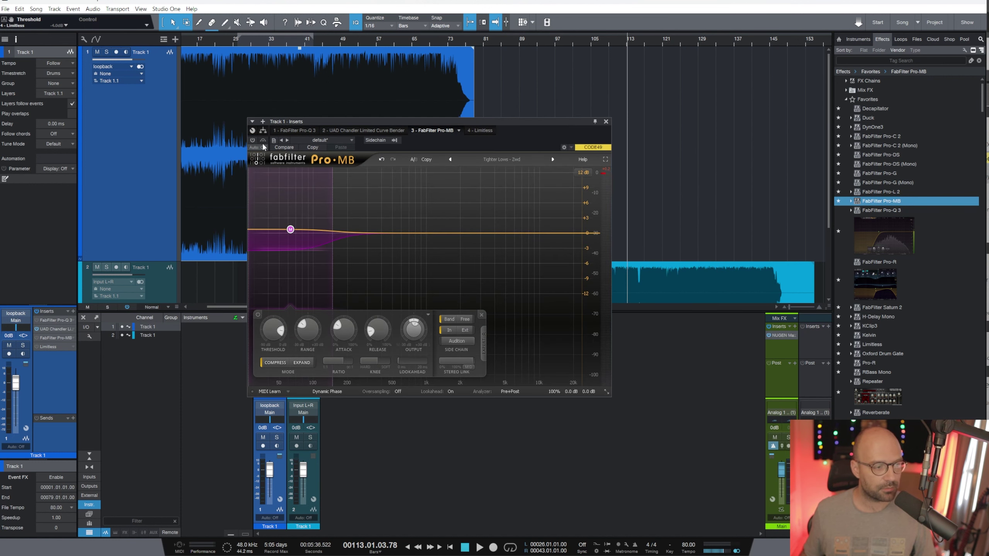
mouse_move(291, 229)
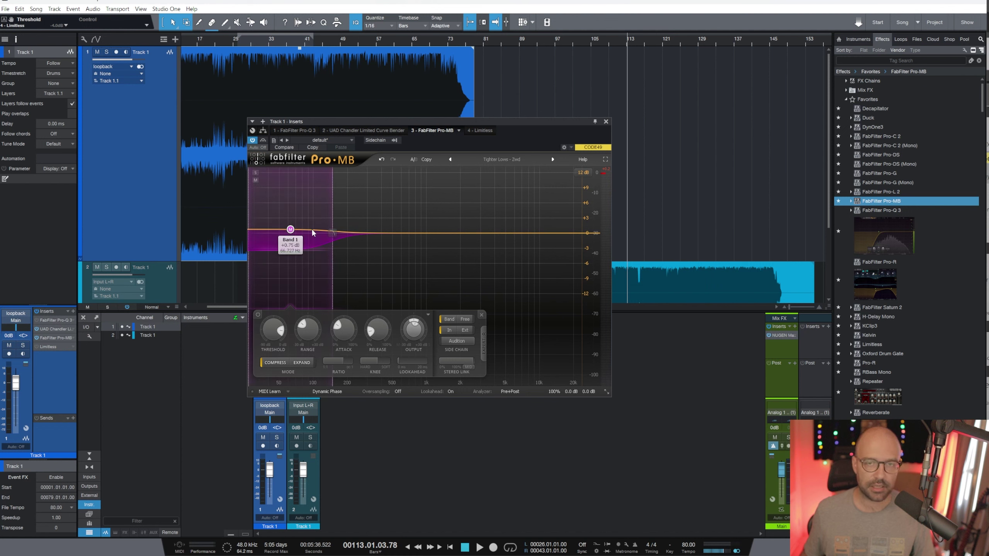
left_click(476, 130)
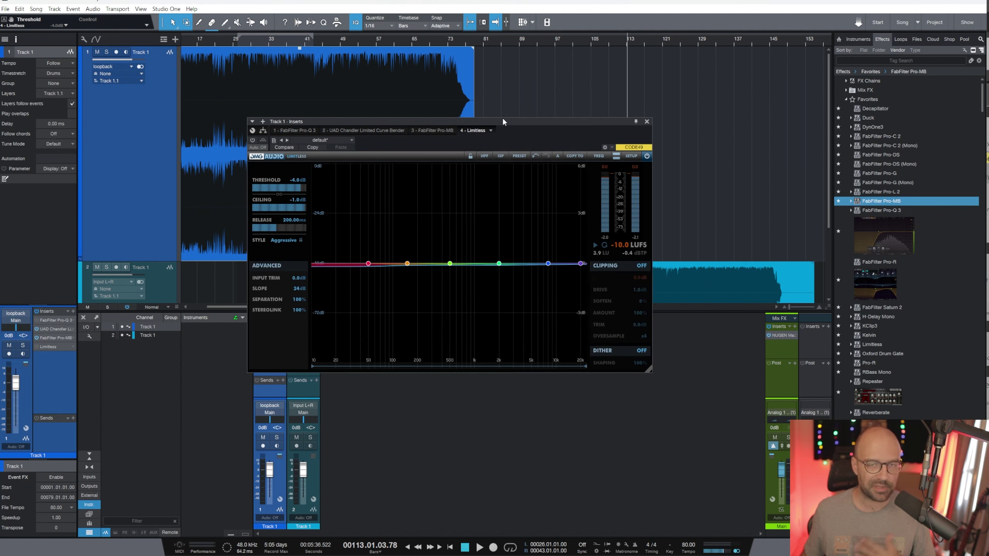
left_click(252, 139)
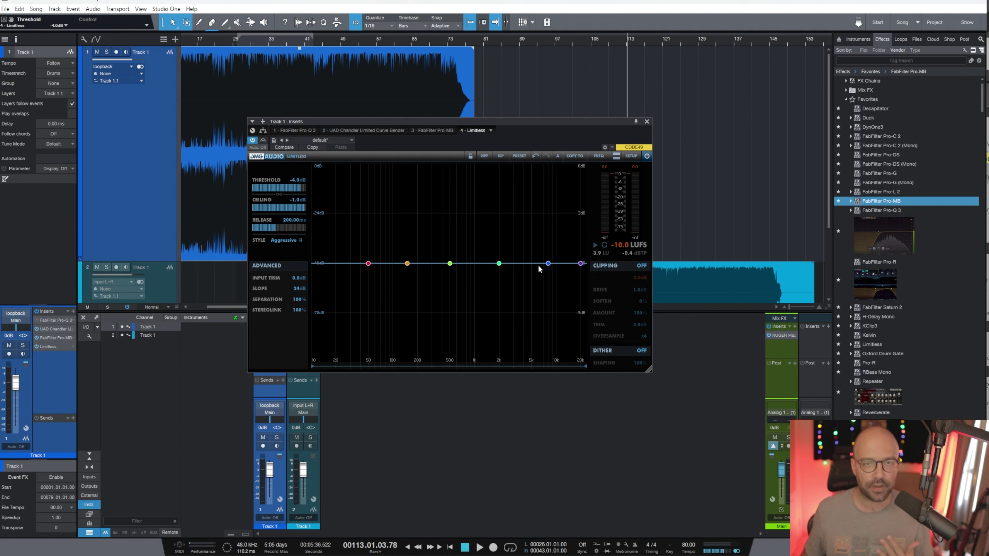
Step: Play track 1 from bar 29, comparing all inserts bypassed and active, and close the Limitless window
left_click_drag(502, 121, 520, 122)
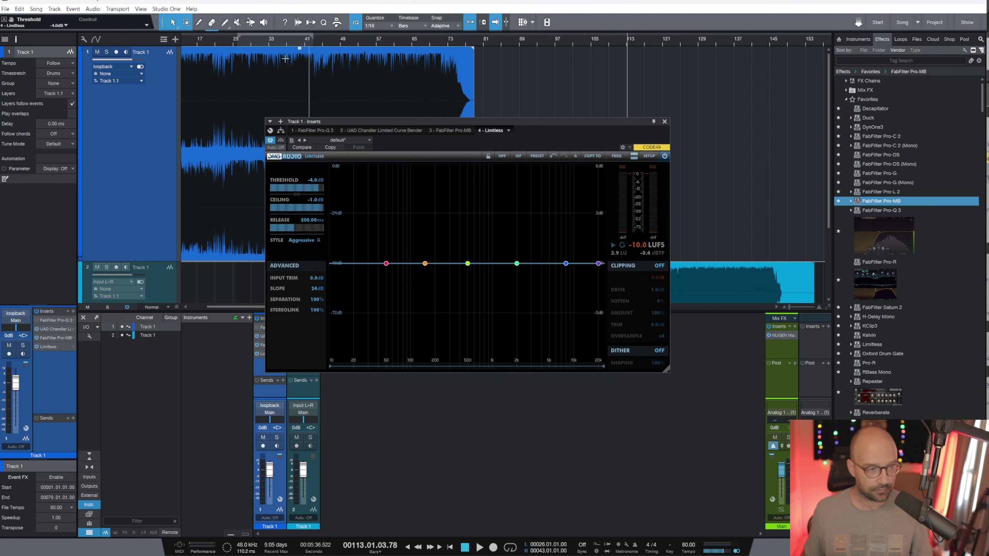
left_click(252, 44)
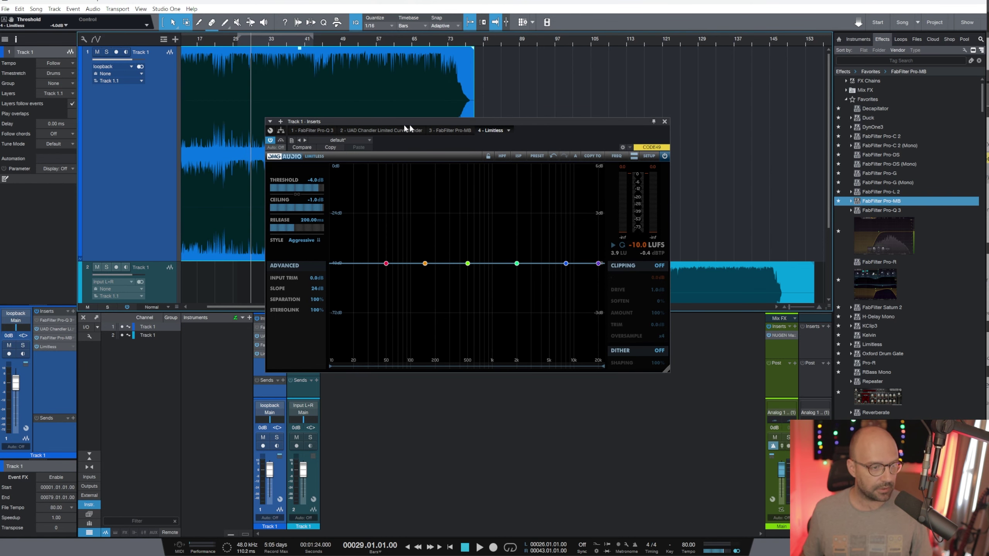
left_click_drag(407, 123, 478, 122)
left_click(257, 319)
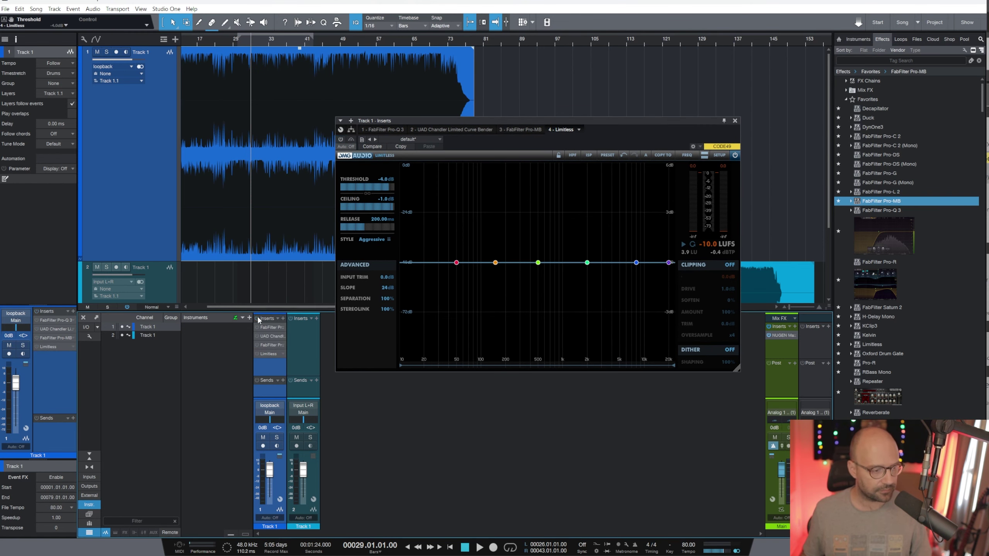
key("space")
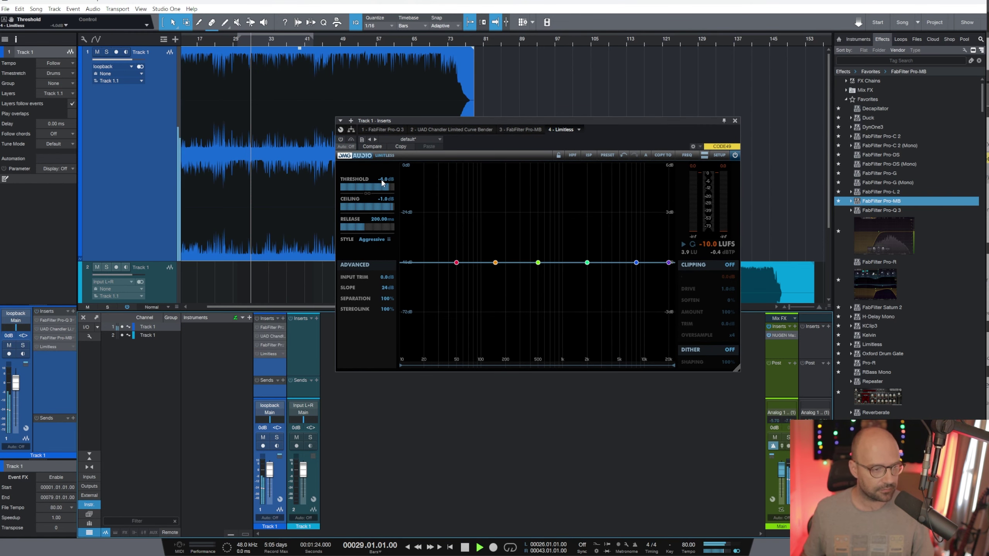
left_click(258, 318)
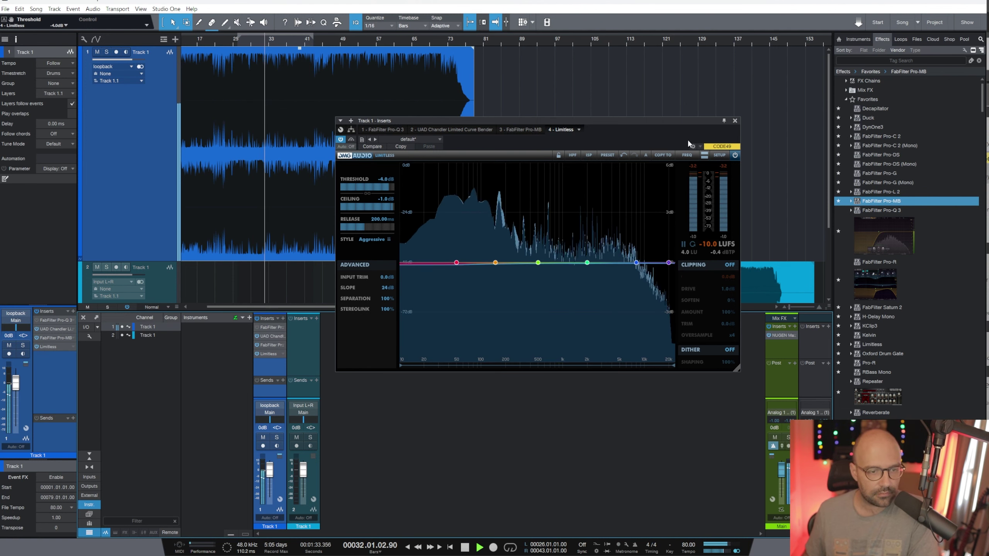
left_click(735, 121)
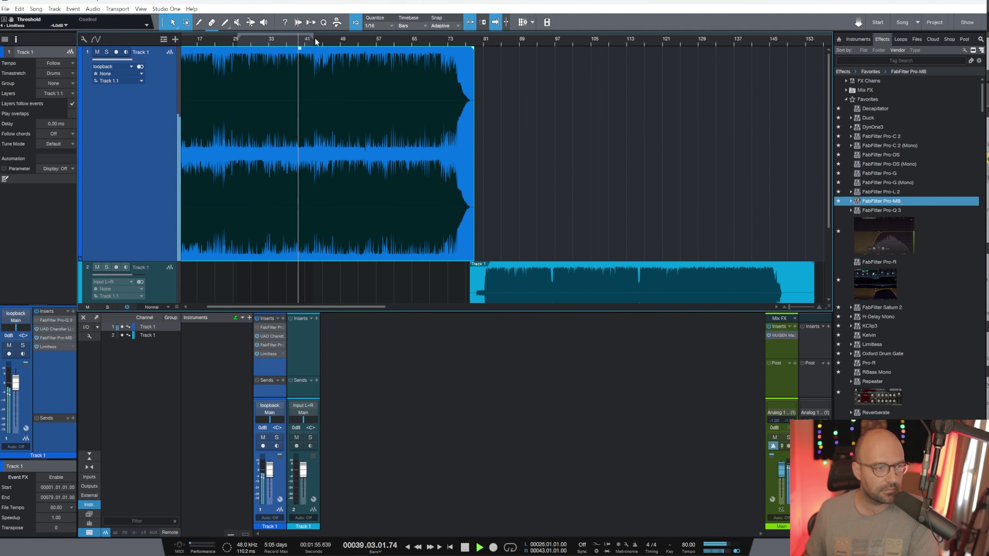
Step: Extend the loop range's end to bar 45 and compare track 1 from about bar 14 with its inserts bypassed and active
left_click_drag(315, 39, 325, 38)
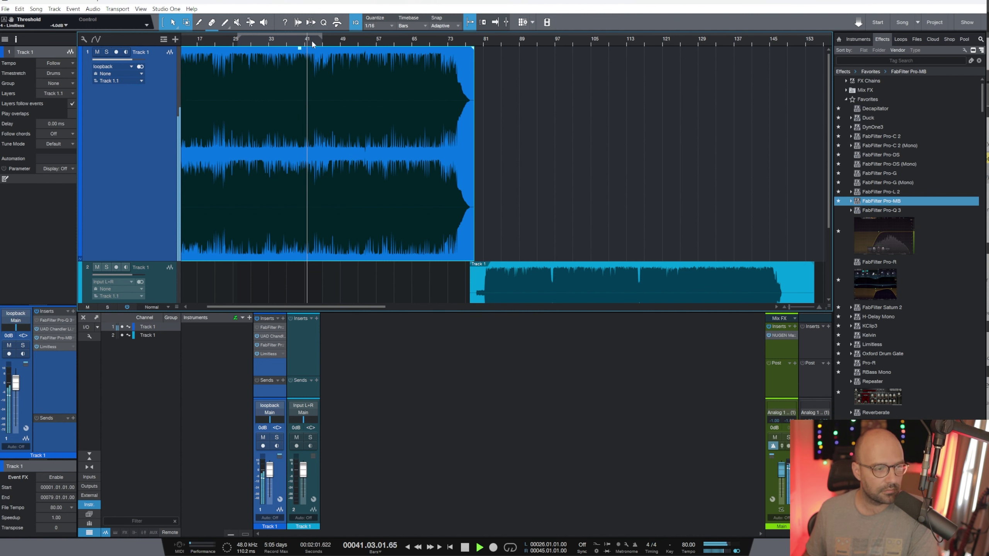
left_click_drag(260, 307, 243, 308)
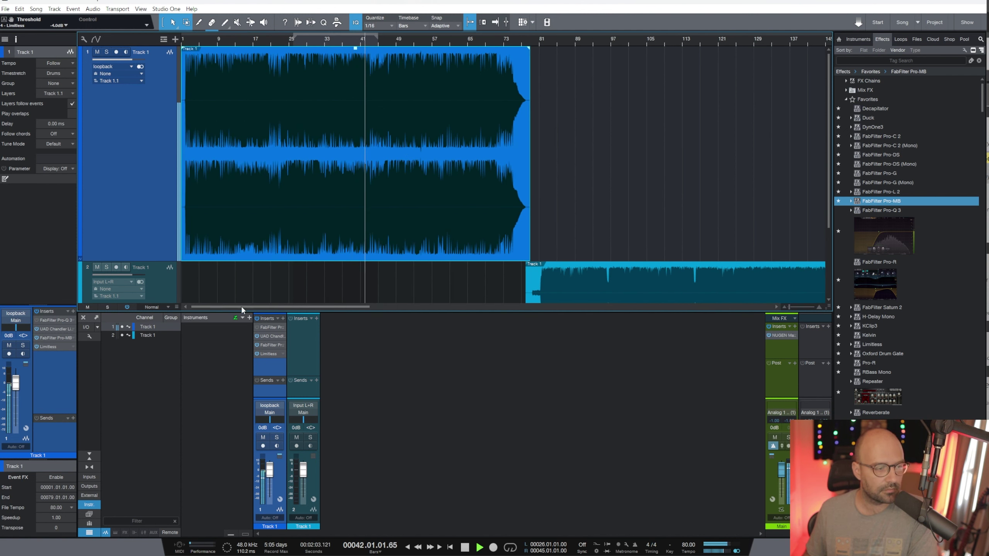
left_click(239, 42)
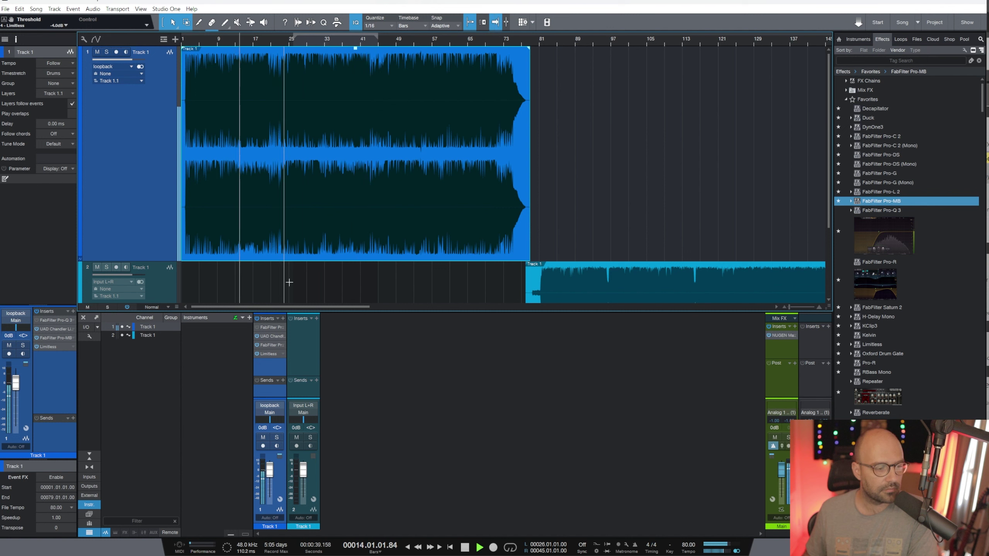
left_click(257, 318)
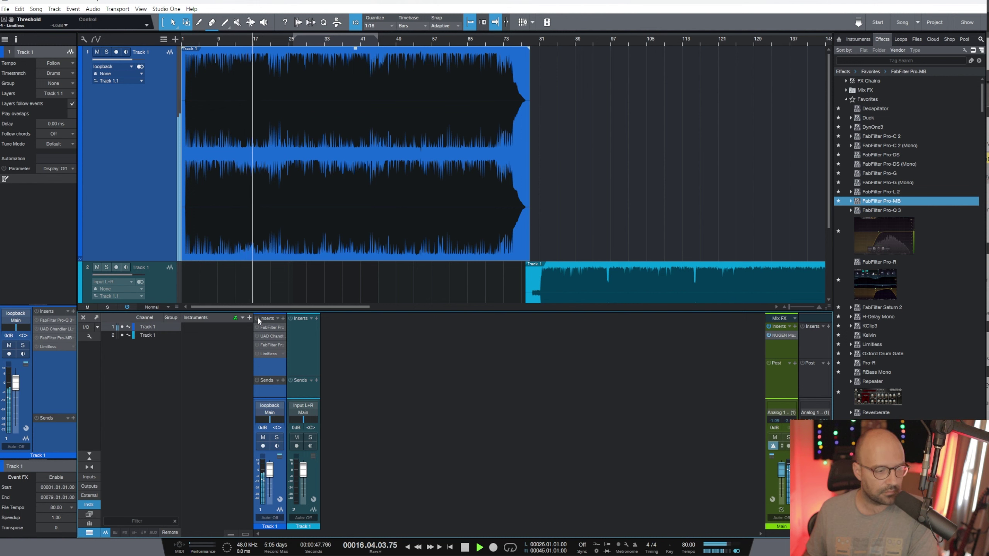
left_click(257, 318)
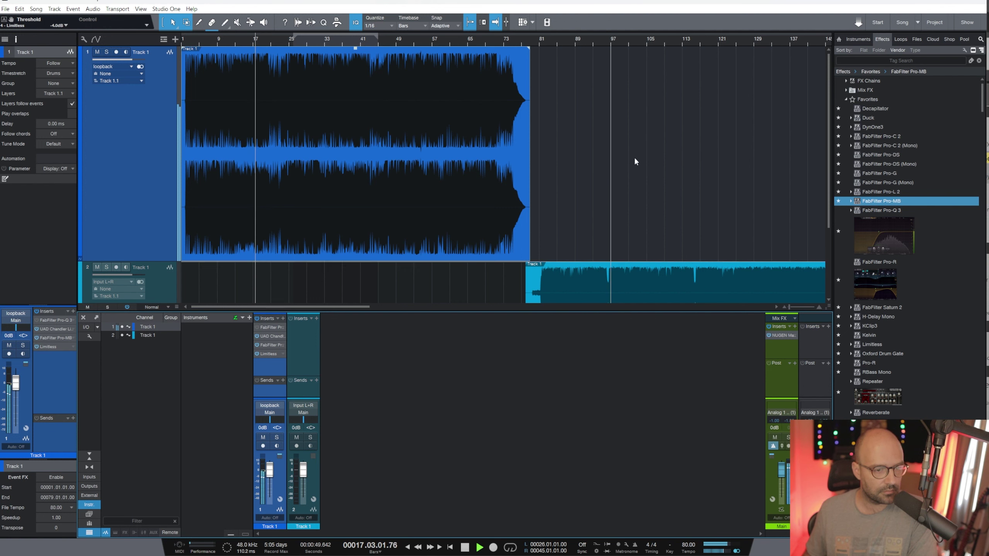
Step: Audition the second track from bar 100, and compare it with track 1 played from about bars 17, 21 and 26
key("w")
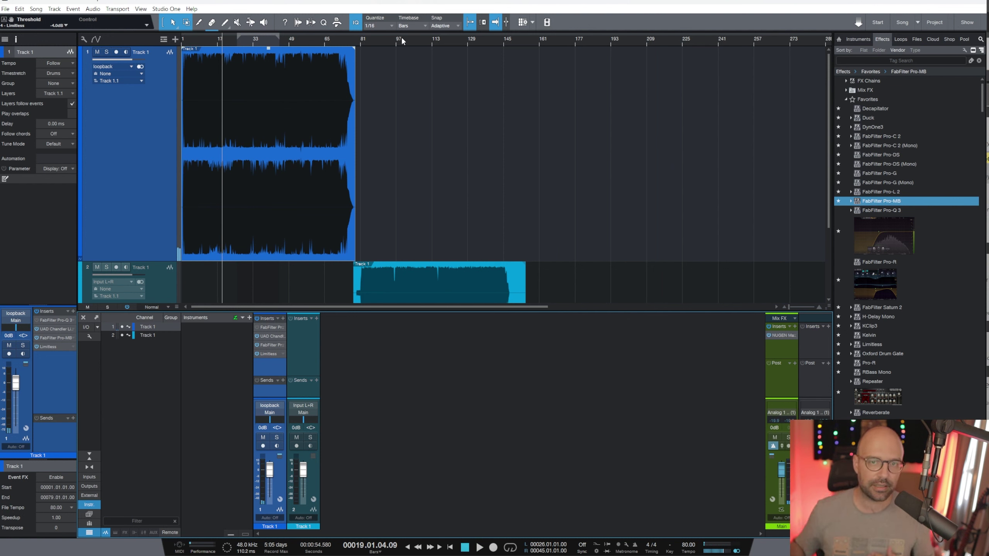
left_click(401, 36)
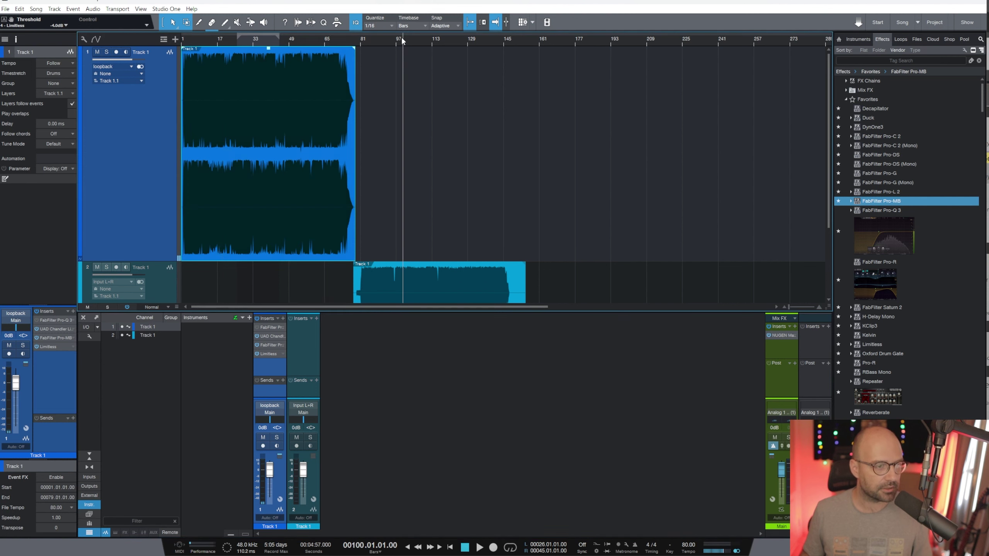
left_click(218, 41)
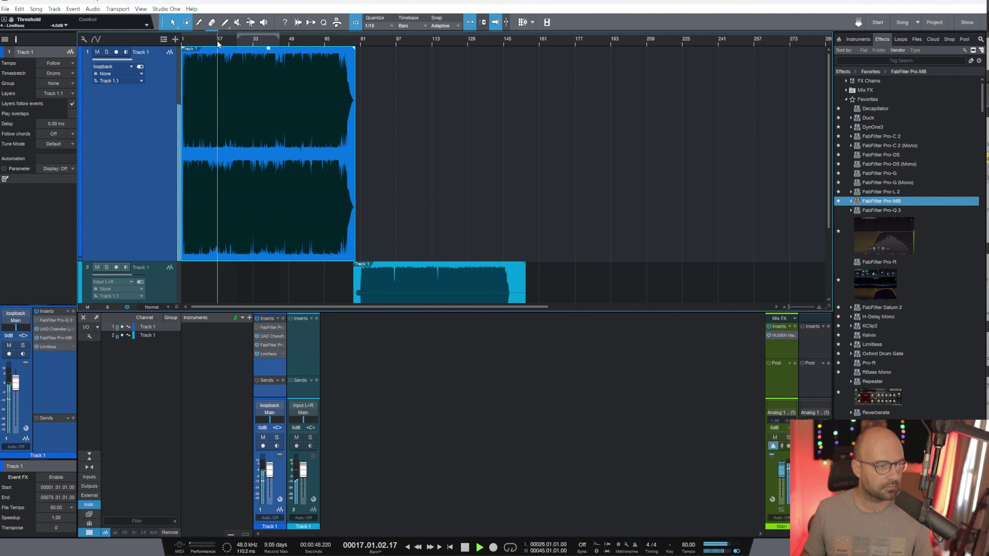
left_click(226, 42)
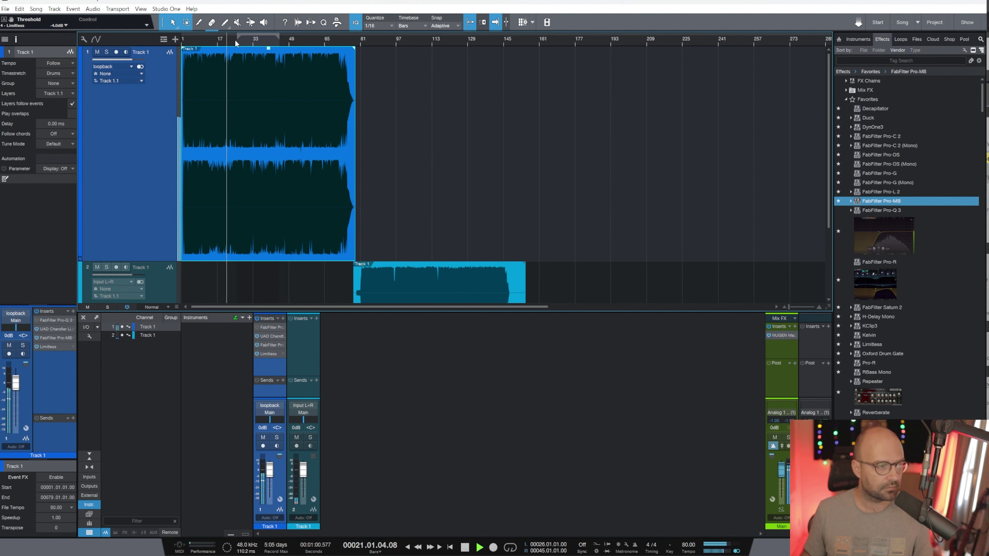
left_click(236, 42)
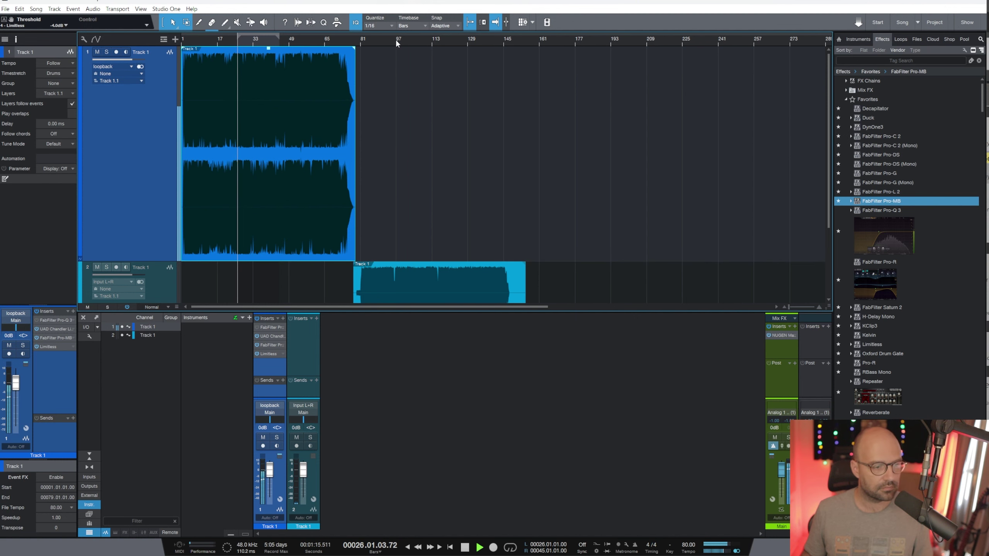
Step: Draw a new loop range over track 1 from about bar 24 to bar 35
key("e")
key("e")
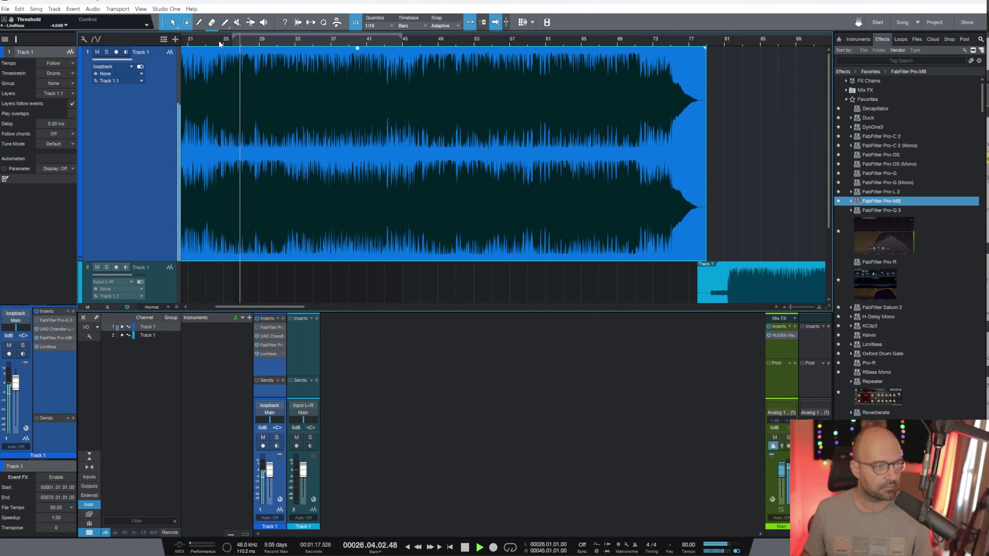
left_click_drag(214, 39, 314, 39)
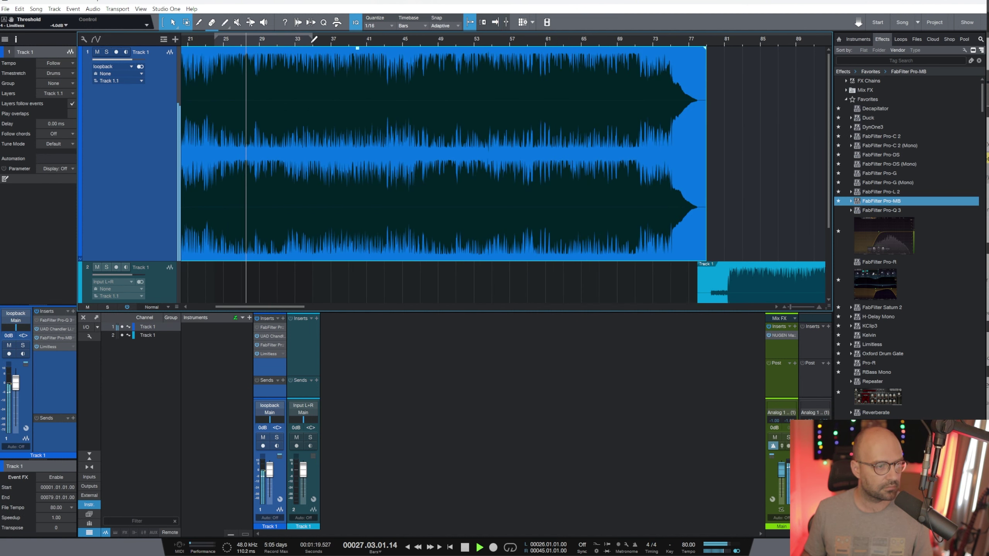
Step: Audition the second track from bar 111 and stop playback
key("w")
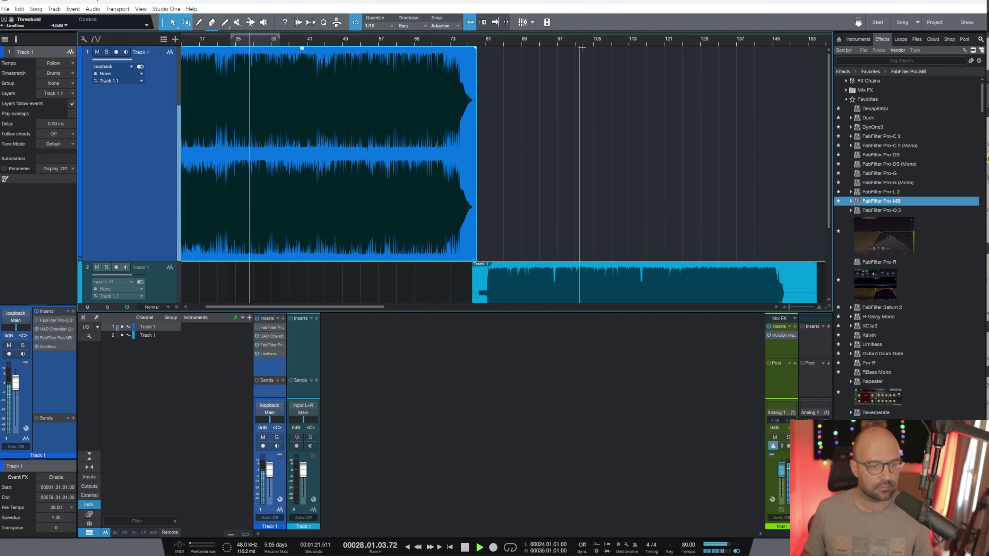
left_click(619, 45)
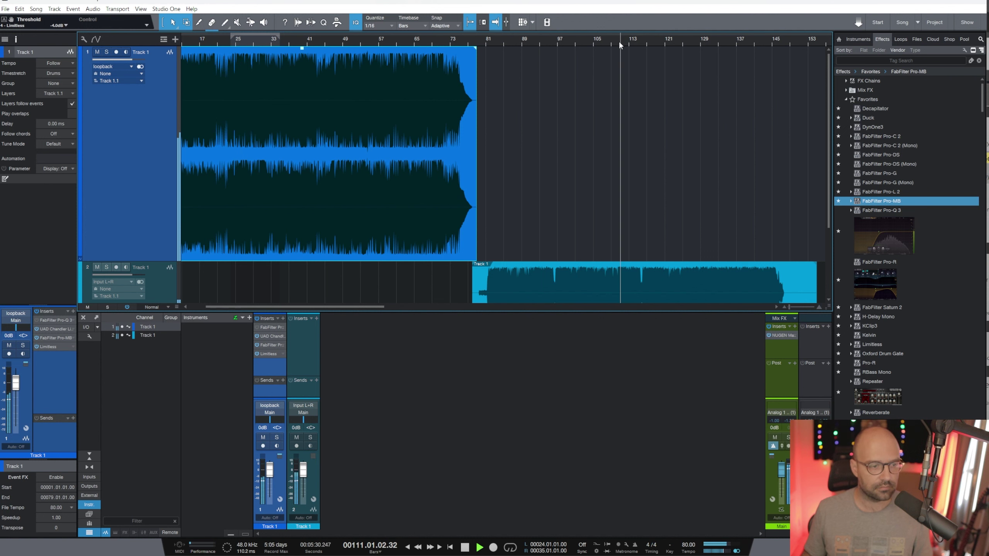
key("w")
key("f")
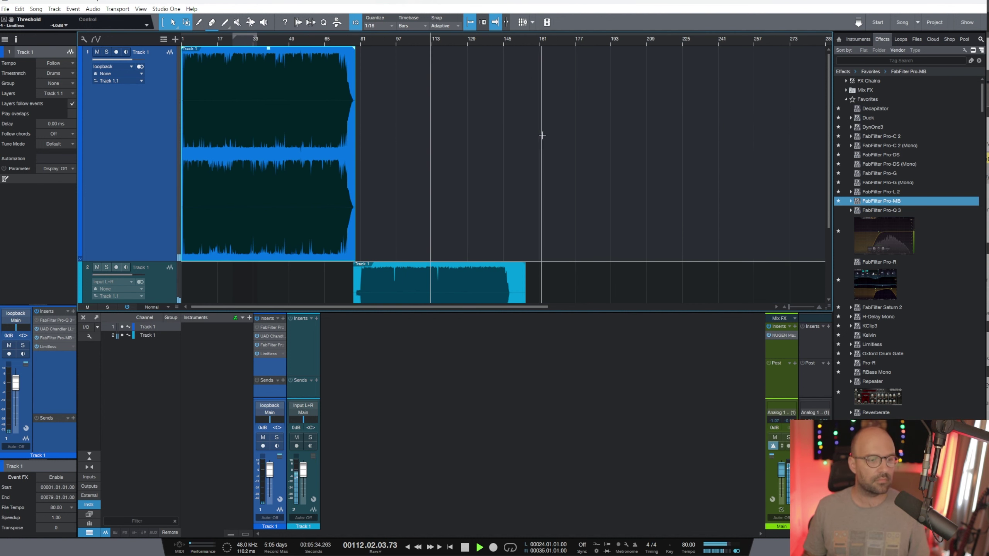
key("space")
Step: Review the settings of track 1's Curve Bender, Pro-MB and Limitless inserts one after another
left_click(271, 337)
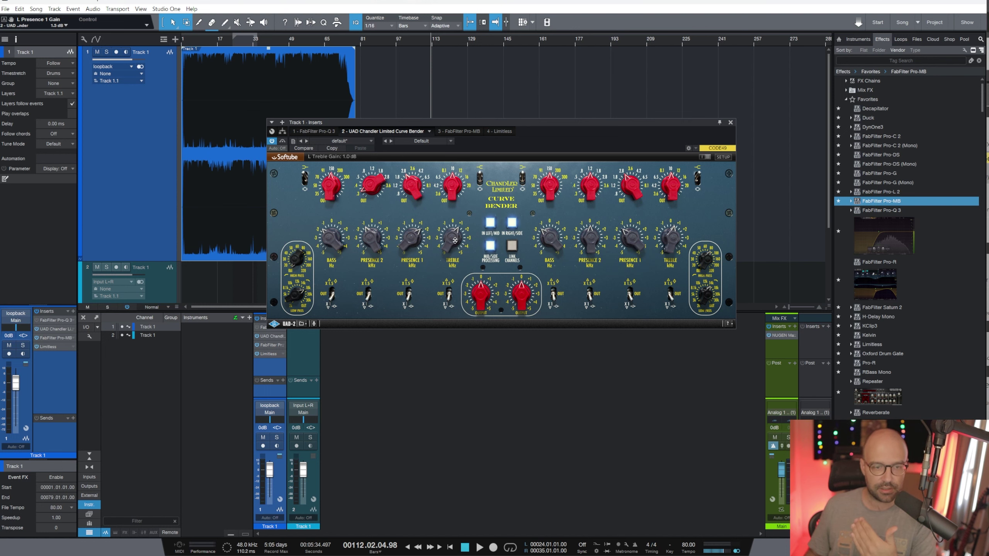
left_click(459, 131)
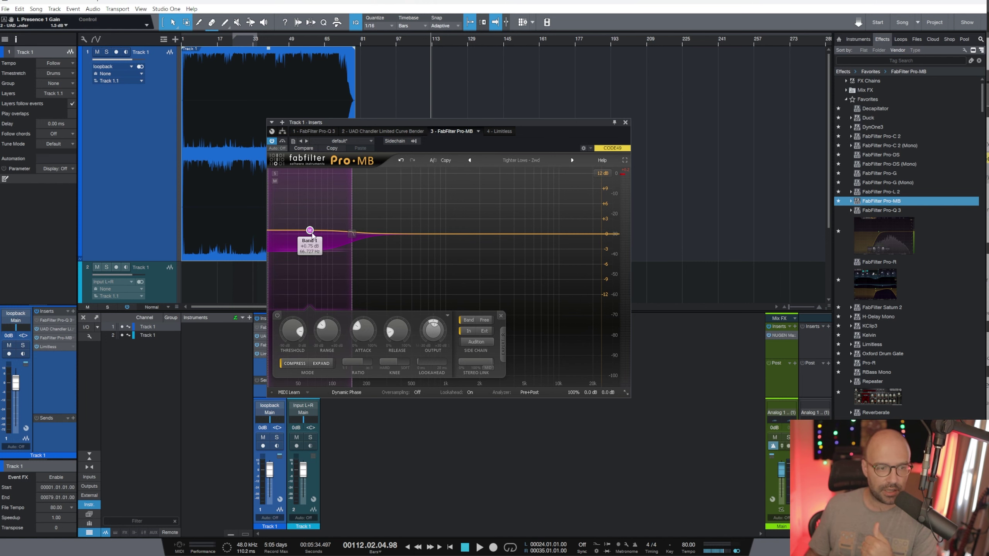
left_click(499, 131)
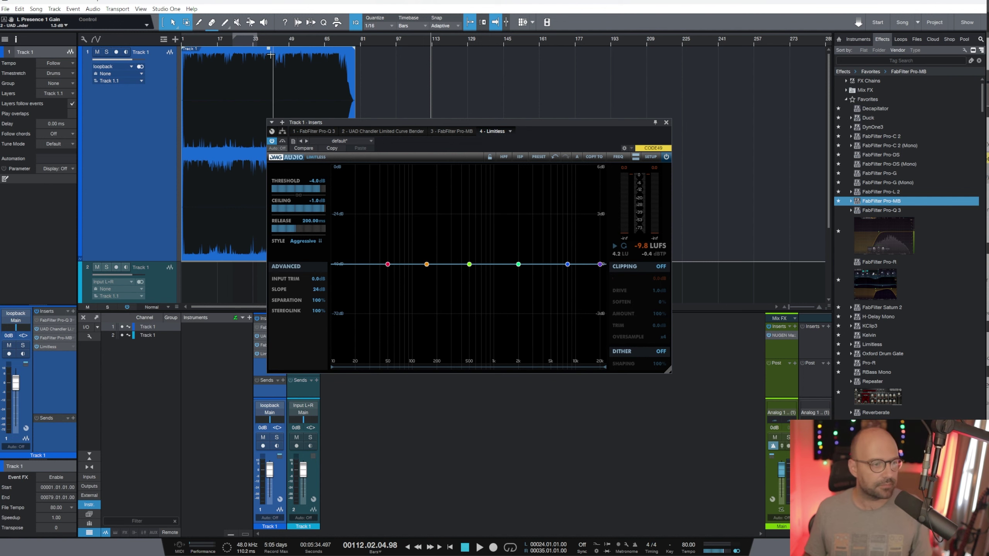
Step: Play track 1 from about bar 26 with the Limitless window open, move that window aside and stop playback
left_click(238, 42)
key("space")
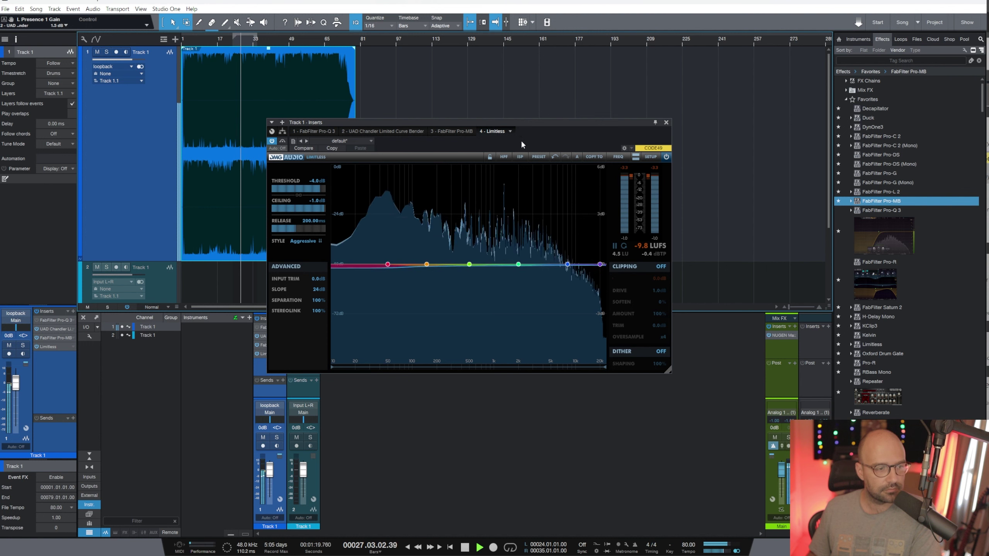
left_click_drag(566, 125, 626, 121)
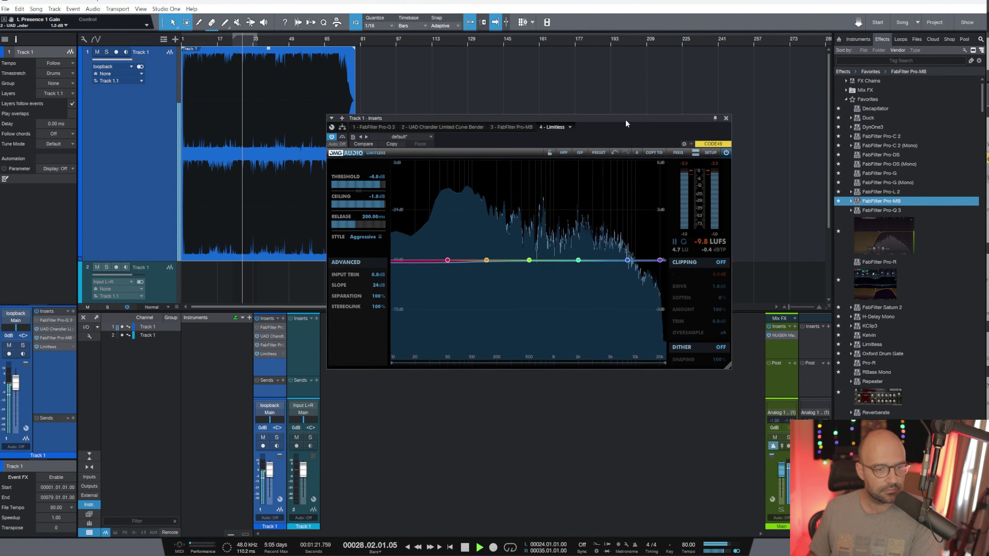
key("space")
Step: Find the SPAN Plus analyzer in the effects browser and add it after NUGEN MasterCheck on the main output
left_click(904, 61)
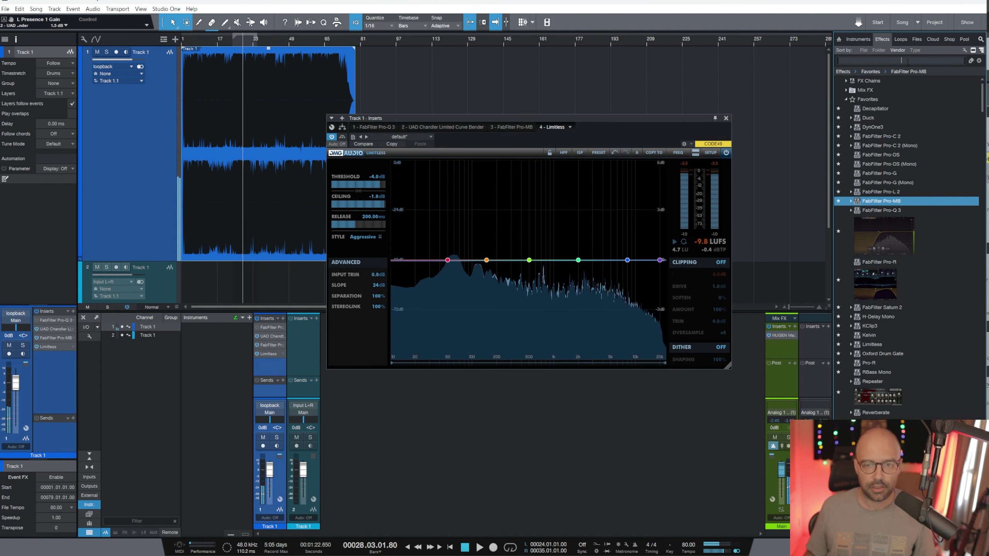
type("span")
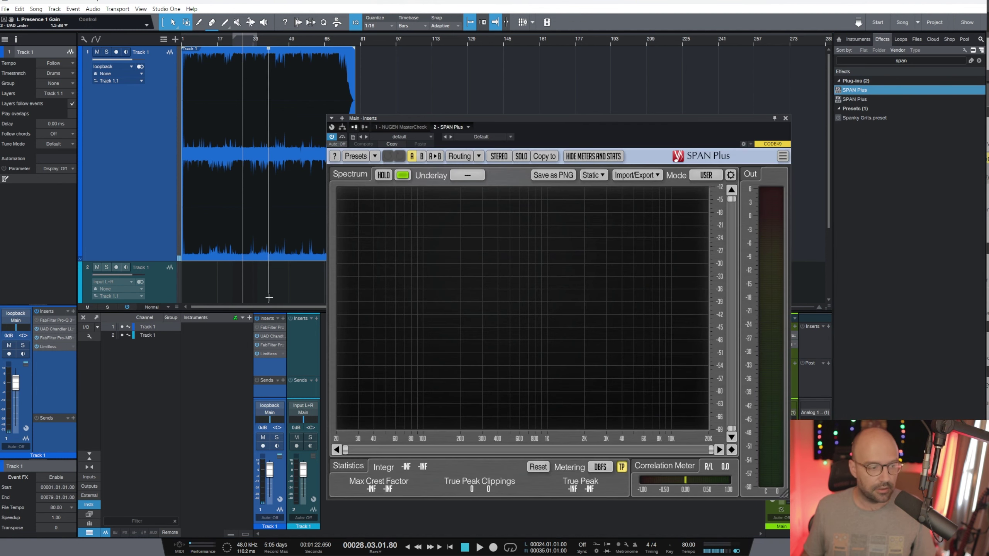
Step: Play track 1 from bar 26 and capture its spectrum in the first static spectrum slot of SPAN Plus
left_click(238, 41)
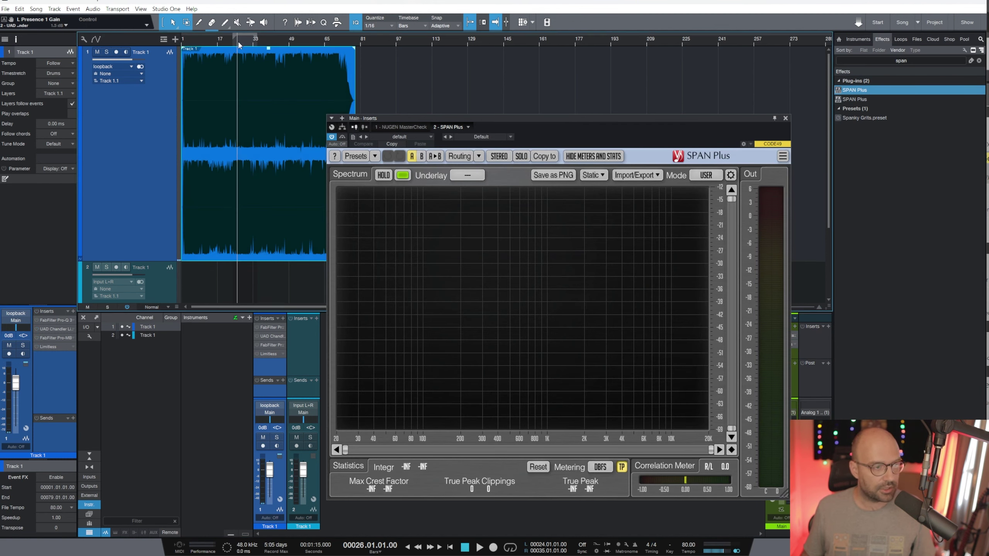
key("space")
left_click(591, 175)
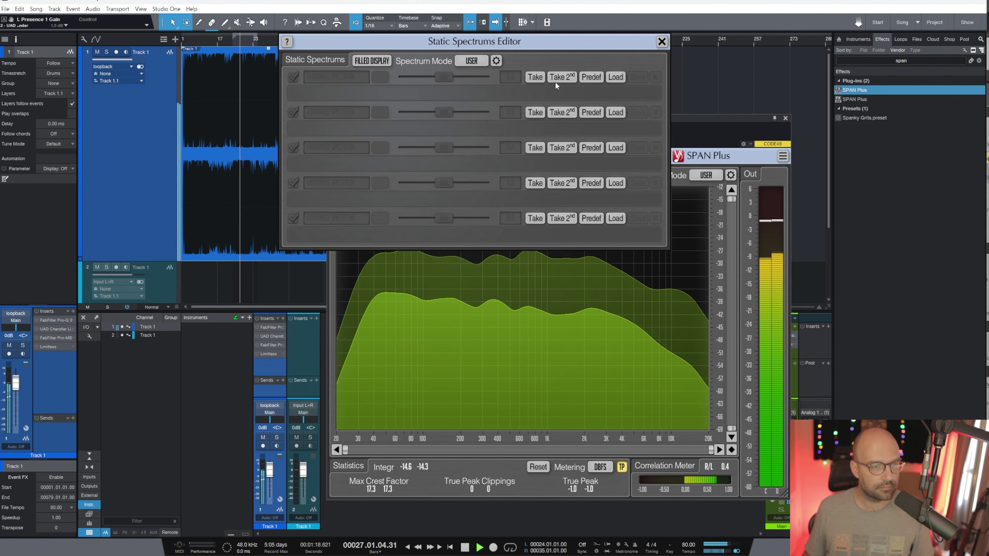
left_click(535, 77)
left_click(662, 41)
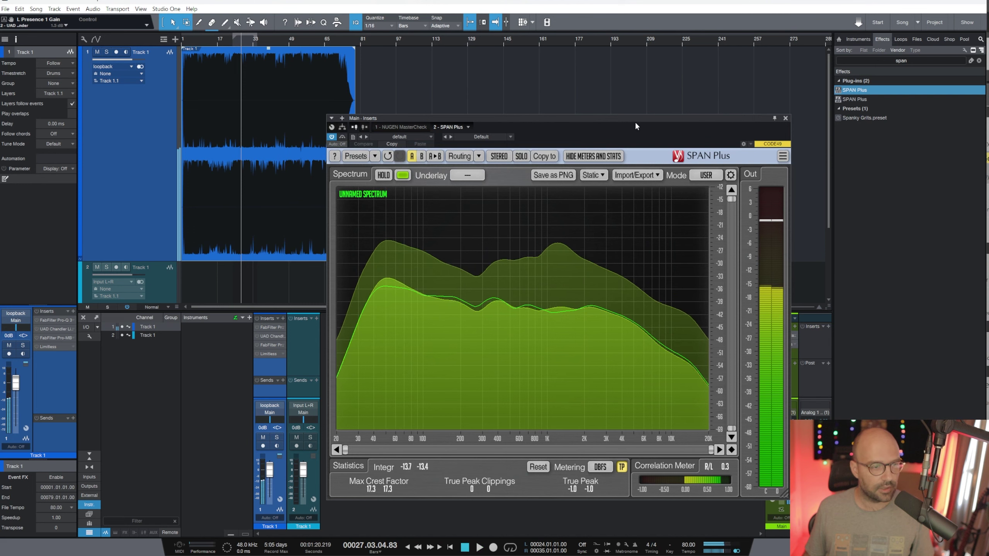
Step: Play the second track from about bar 100, capture its spectrum in the second static slot of SPAN Plus, and stop playback
left_click_drag(635, 118, 868, 115)
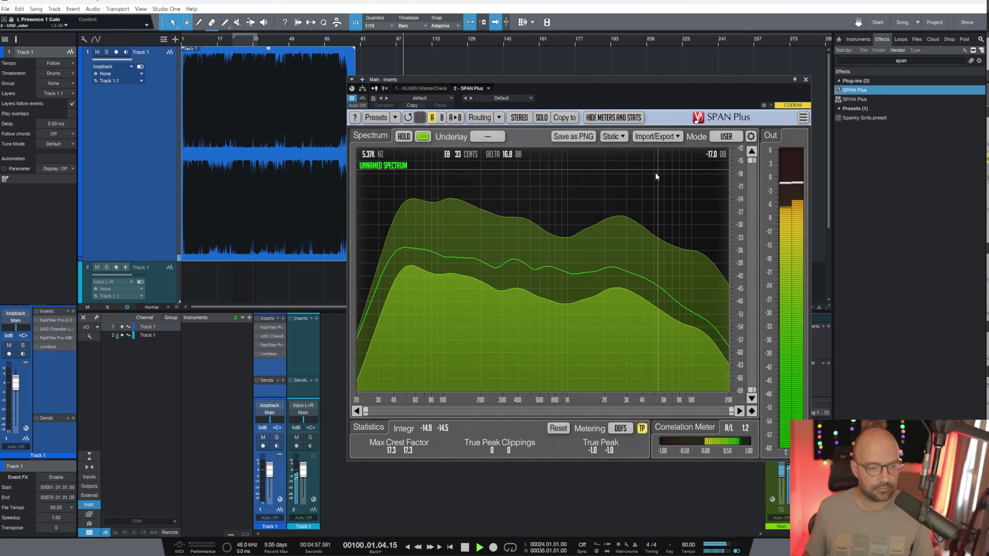
left_click(612, 137)
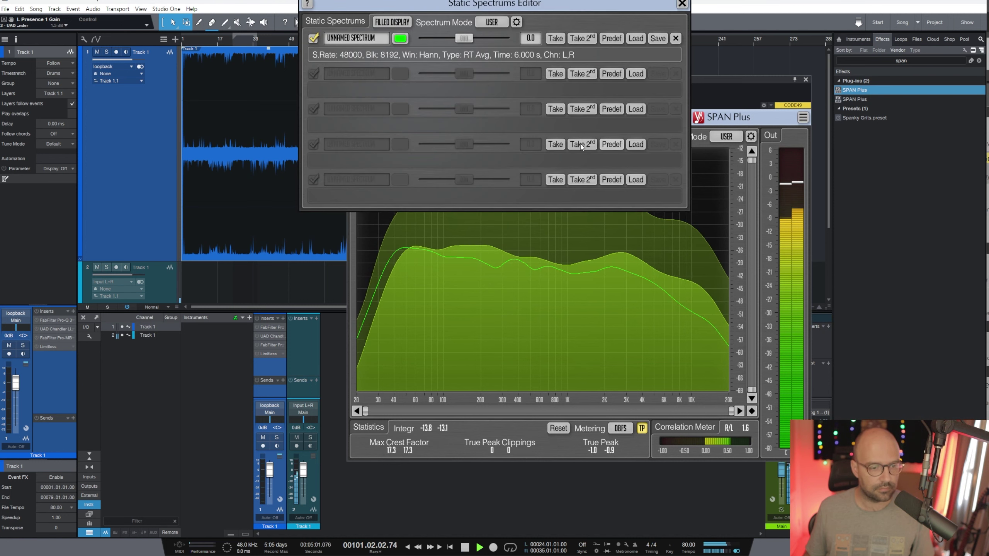
left_click(556, 74)
left_click(682, 4)
key("space")
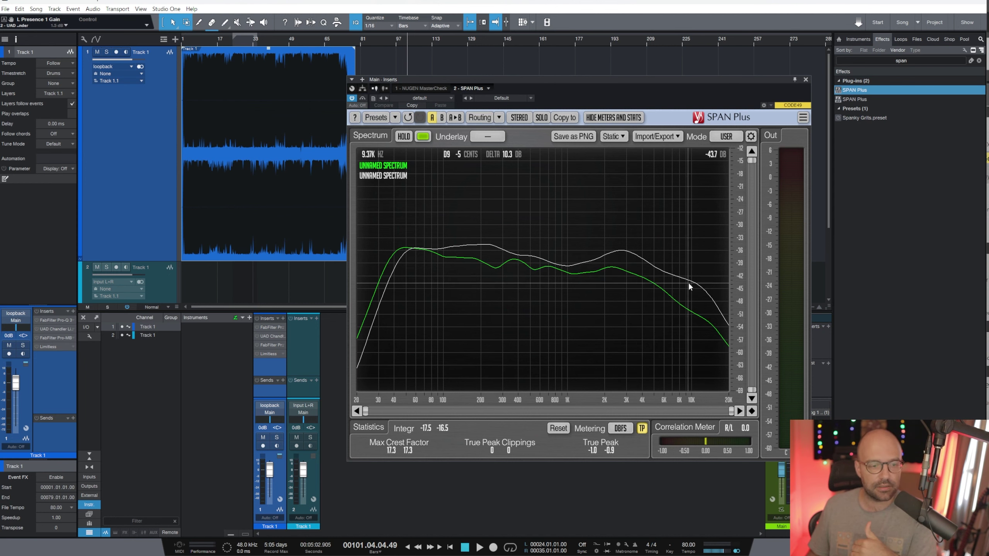
Step: Toggle track 1's insert bypass, play from about bar 26 and compare its live spectrum with the captured curves in SPAN Plus, closing its window
left_click(806, 79)
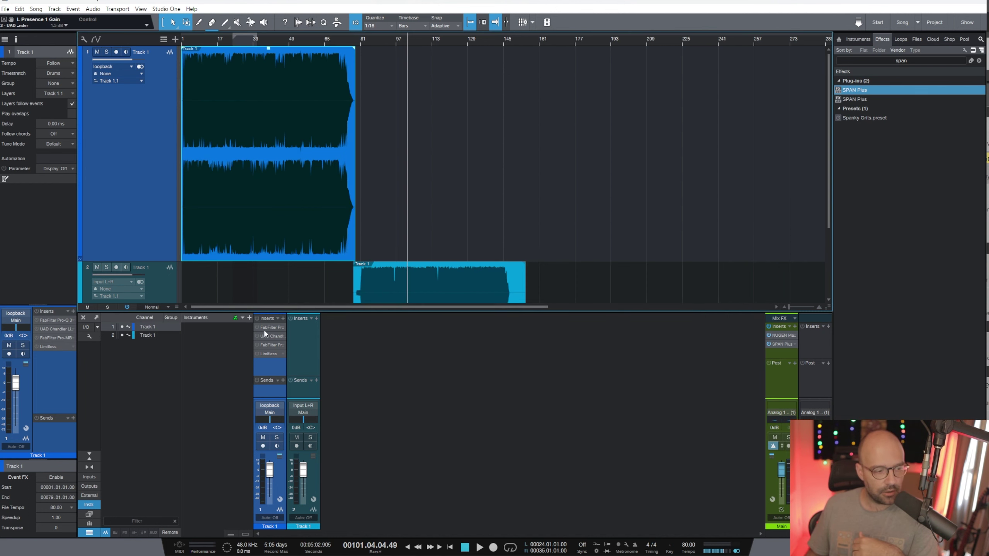
left_click(257, 319)
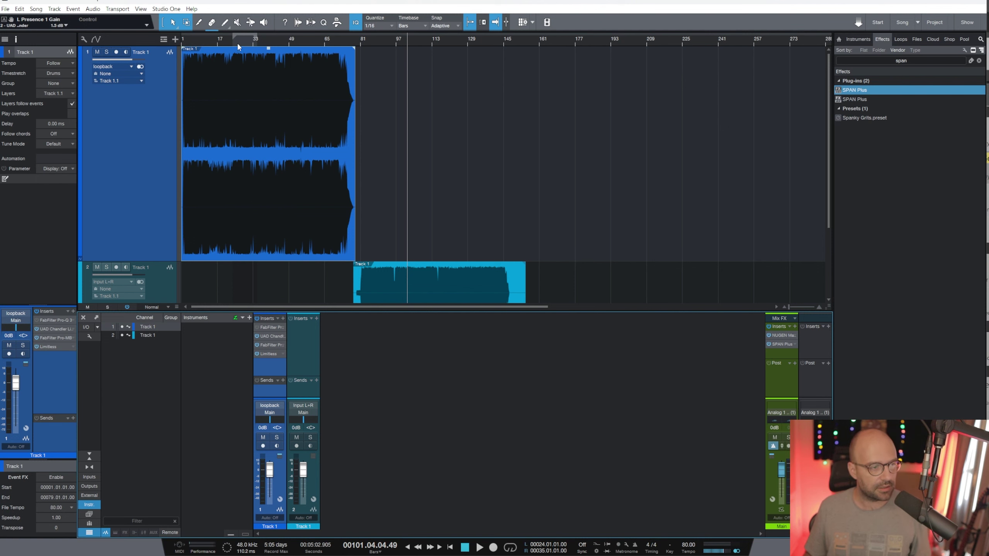
key("space")
left_click(777, 344)
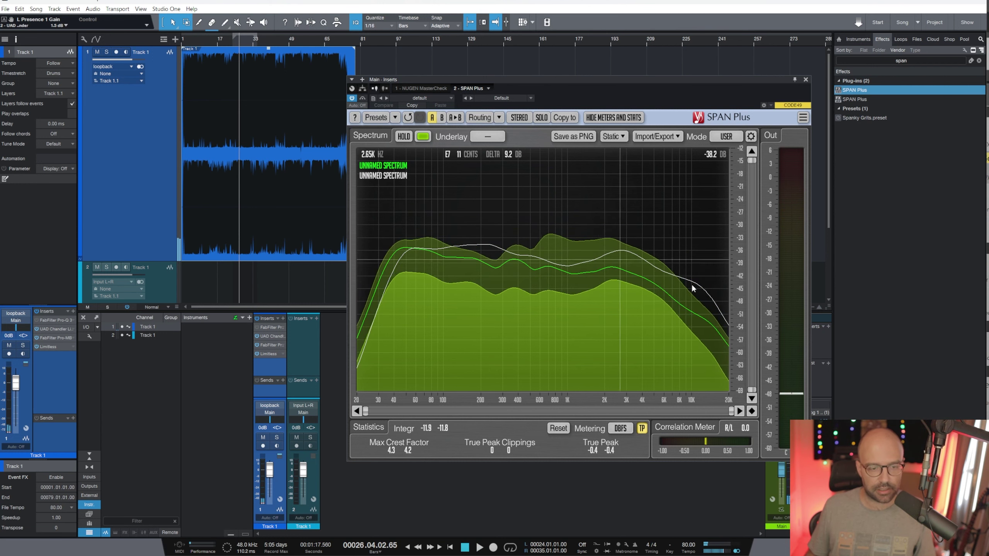
left_click(806, 79)
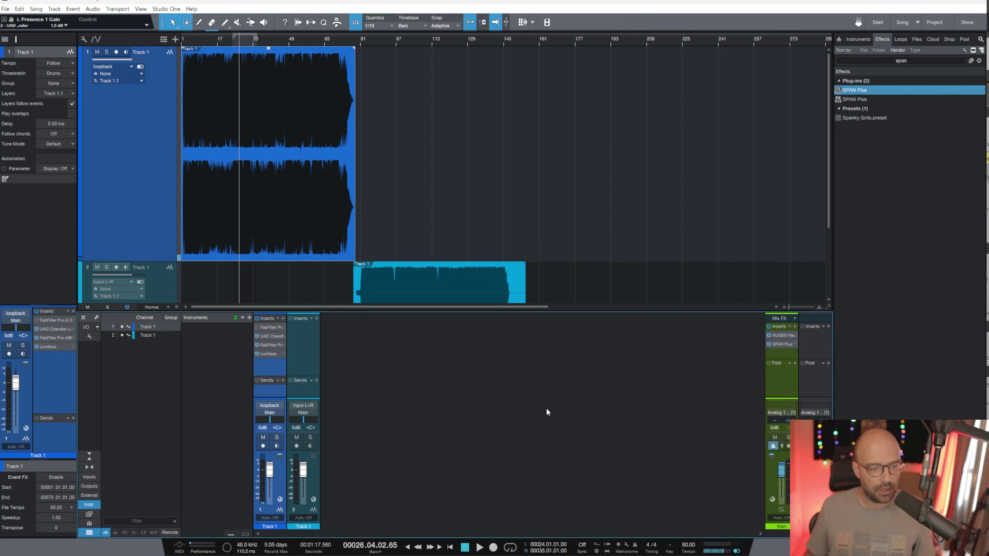